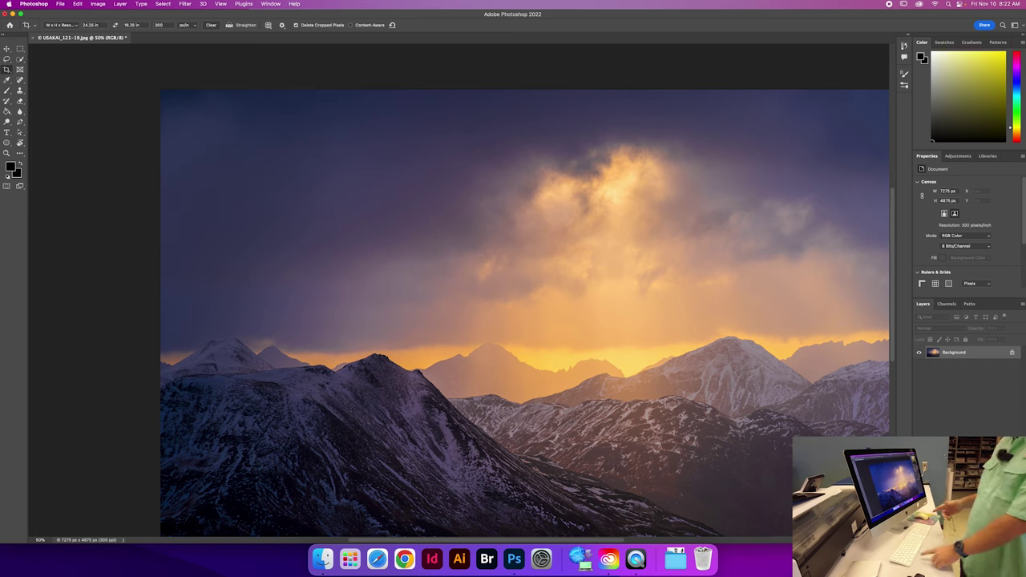
Step: Open the print setup for the mountain photo and bring up the custom paper size manager for the EPSON SC-F500 Series
key("super+0")
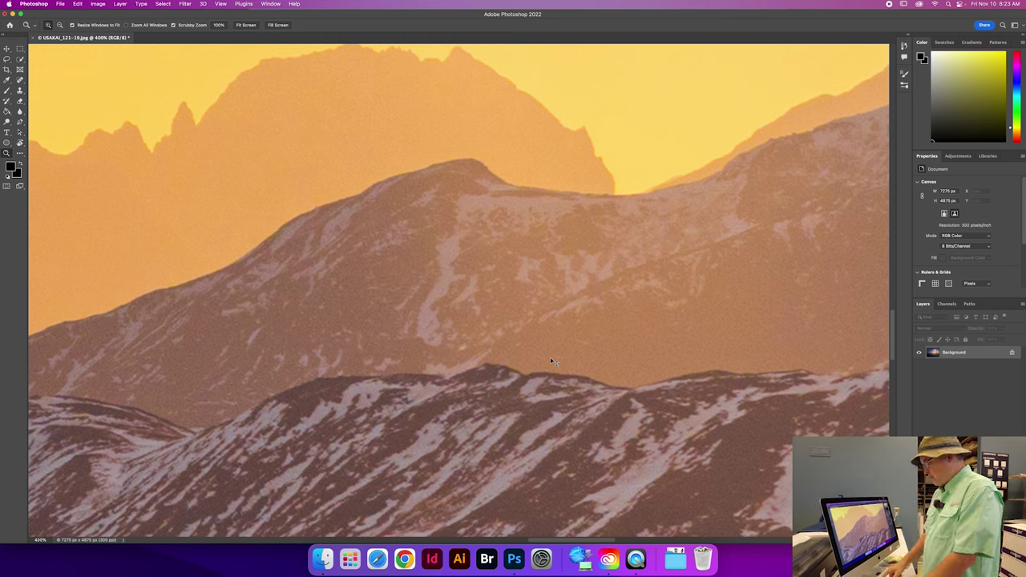
key("super+0")
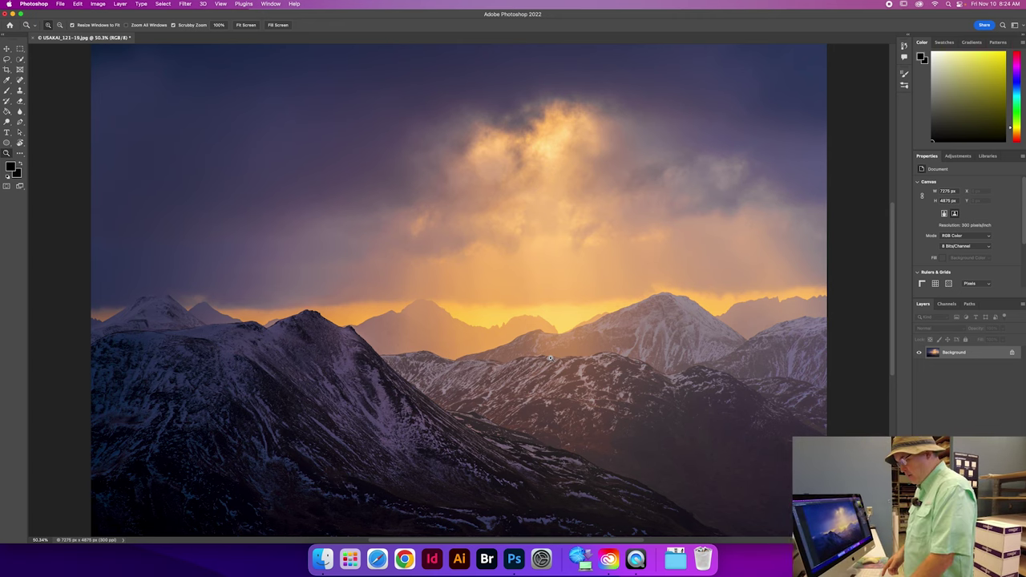
key("super+p")
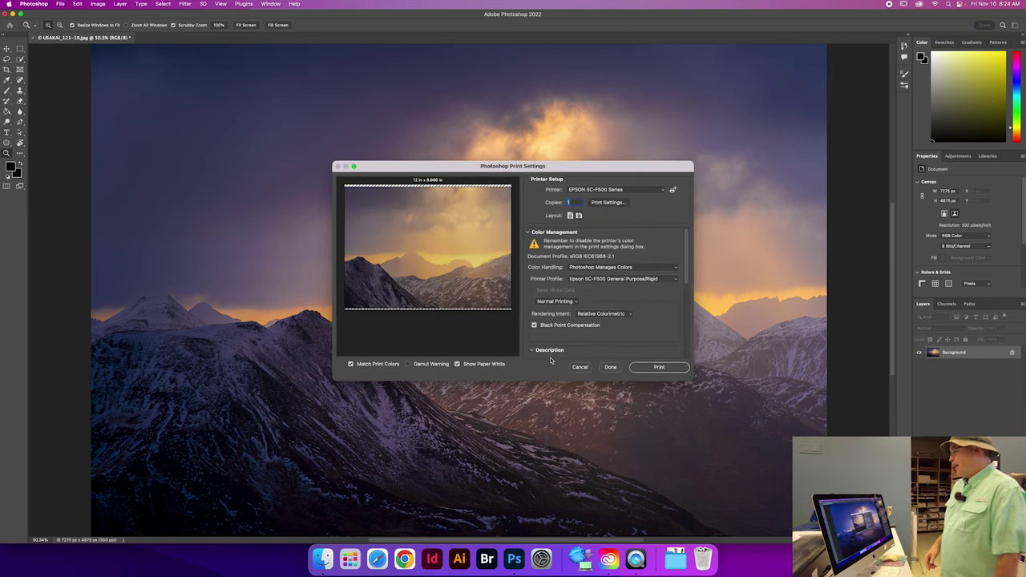
left_click(606, 203)
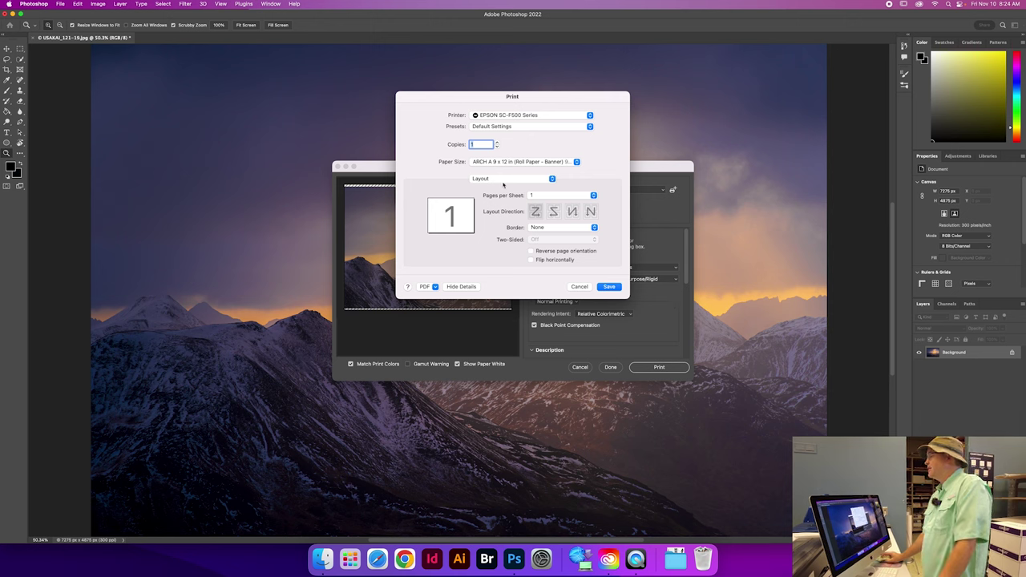
left_click(514, 163)
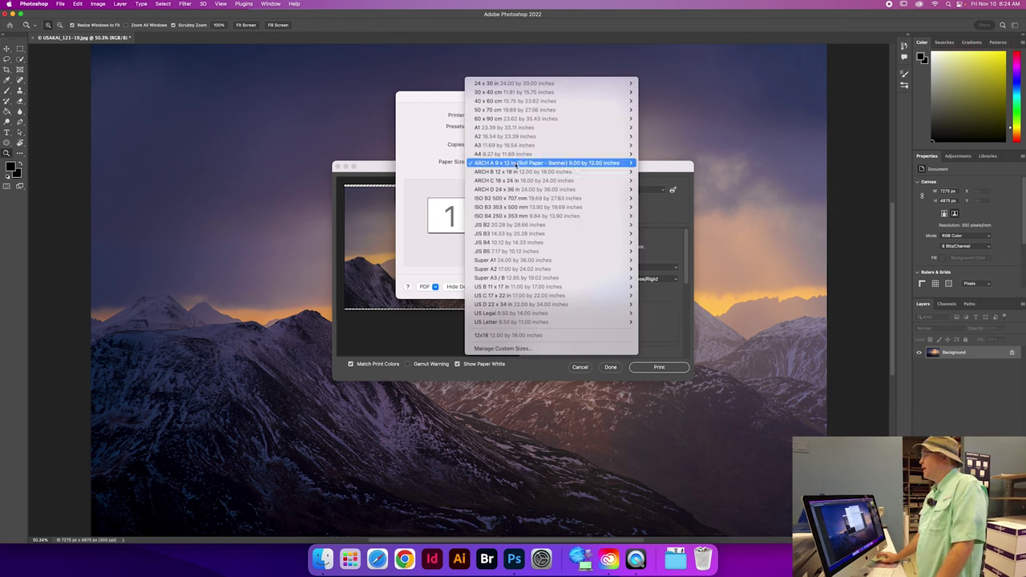
left_click(488, 350)
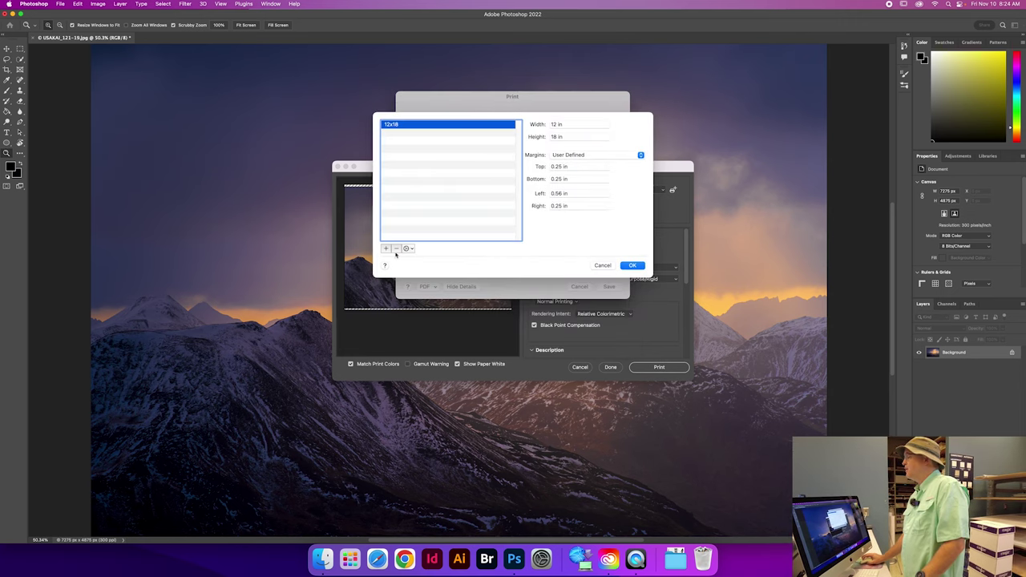
Step: Add a new custom paper size and name it 25x17
left_click(386, 249)
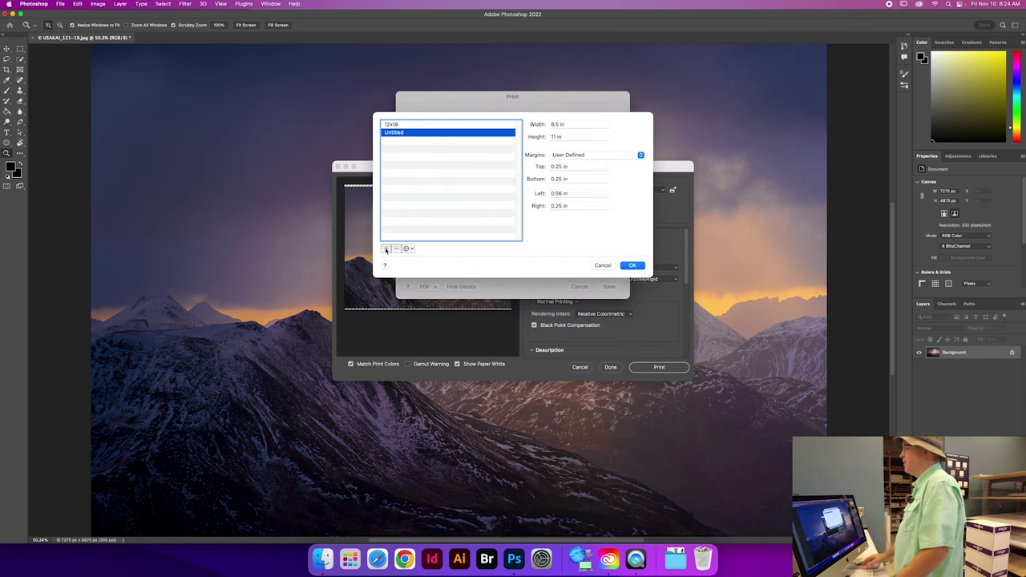
left_click(403, 135)
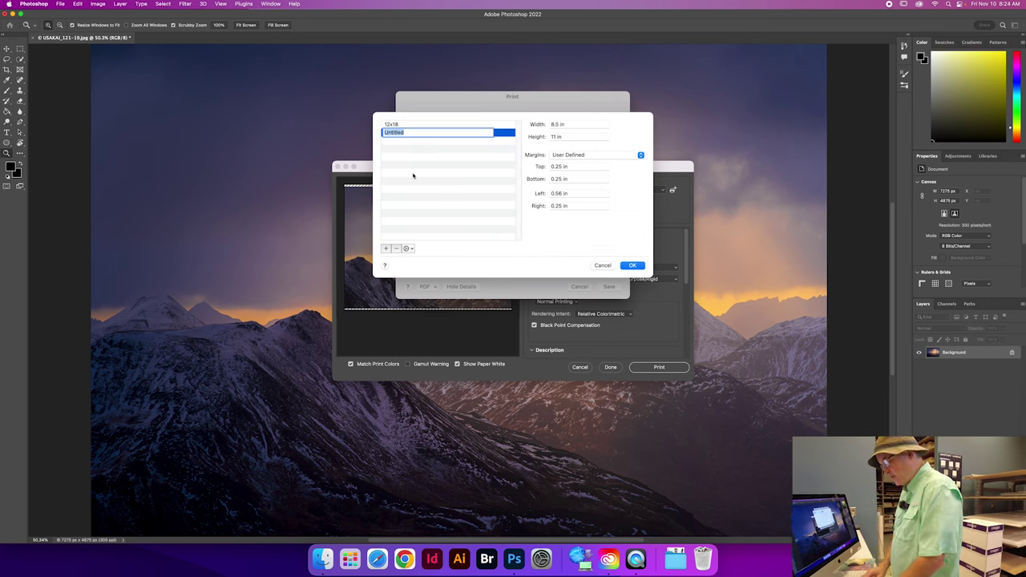
type("25")
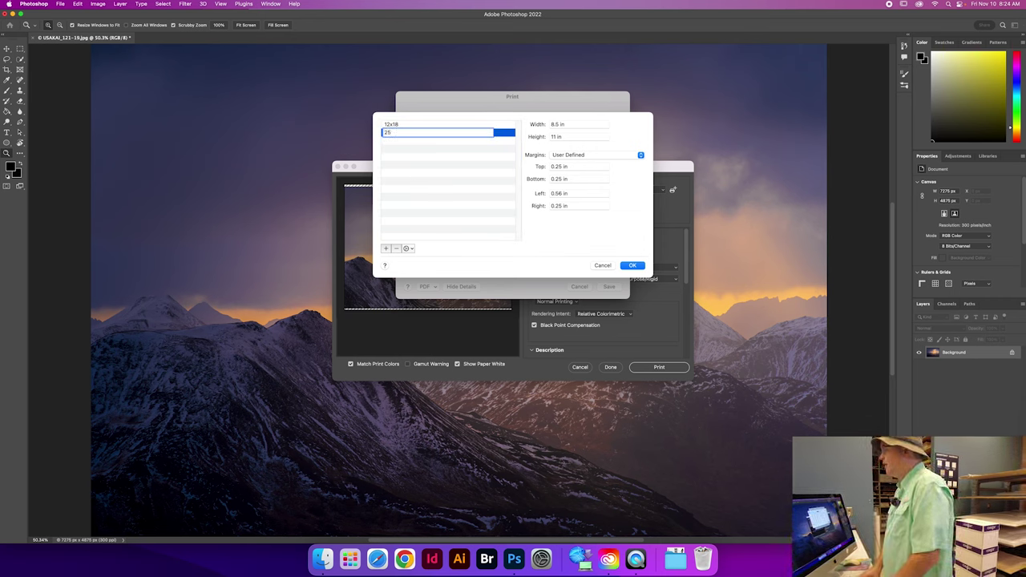
key("Tab")
left_click(401, 131)
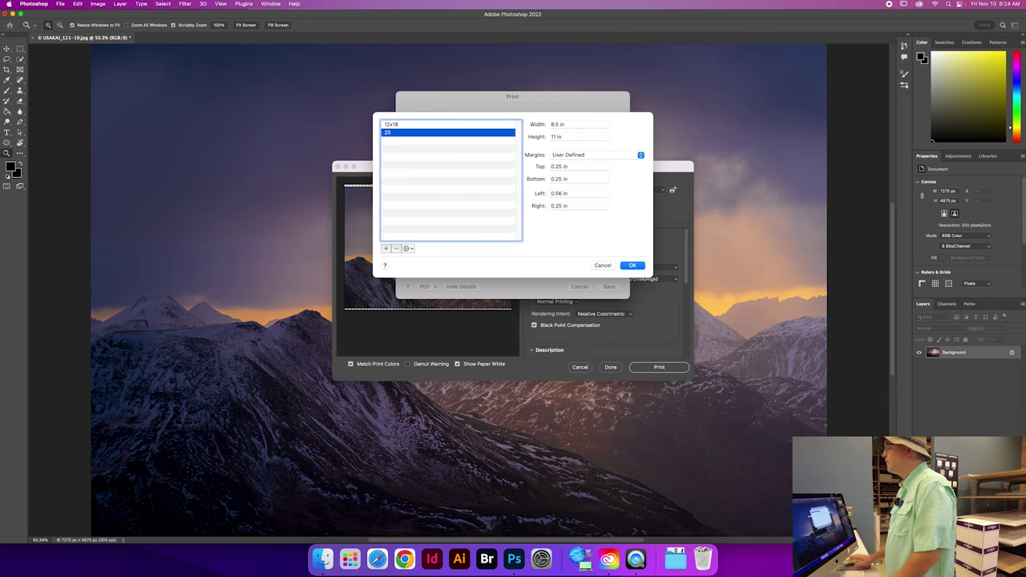
left_click(393, 131)
key("Right")
type("x")
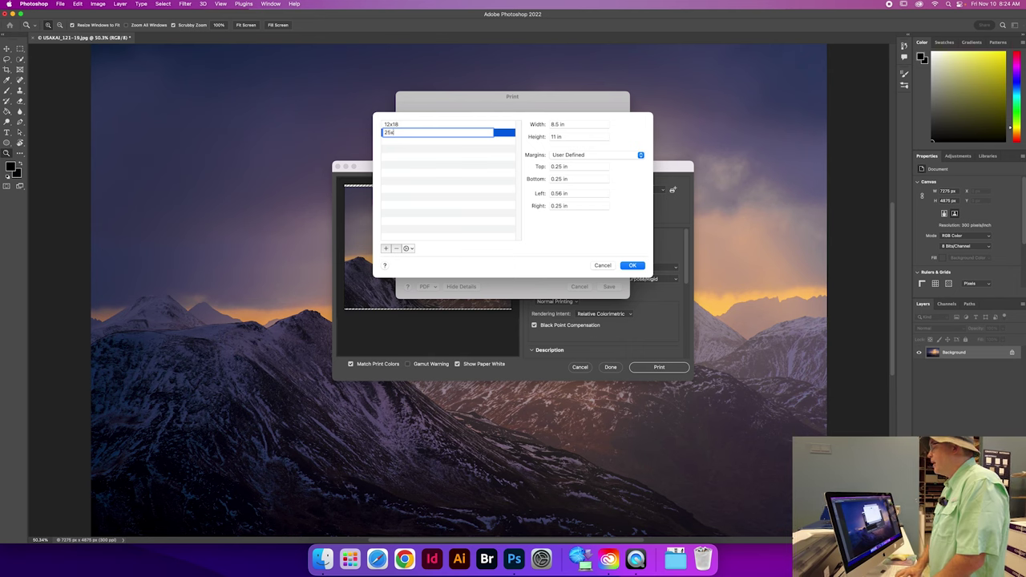
type("17")
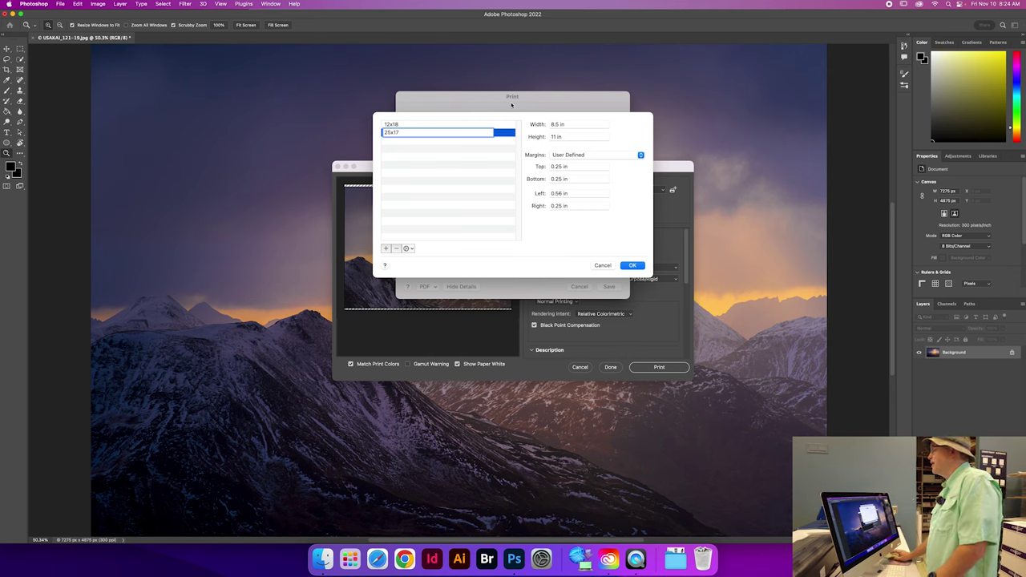
Step: Set the 25x17 paper size to 25 in wide and 17 in high with all four margins at 0, and accept it
left_click_drag(568, 125, 550, 125)
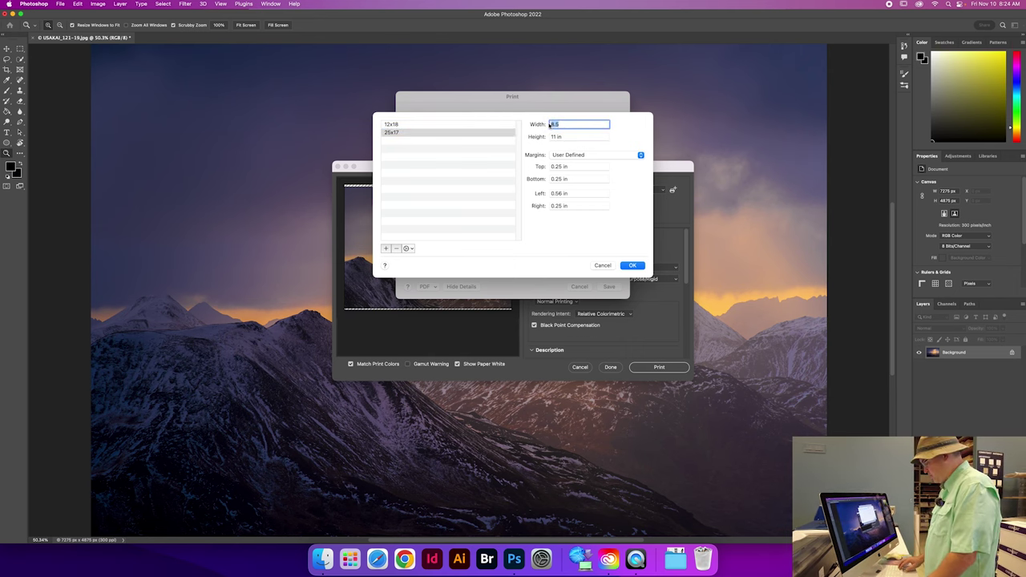
type("25")
key("Tab")
type("17")
key("Tab")
type("0")
key("Tab")
type("0")
key("Tab")
type("0")
key("Tab")
type("0")
left_click(632, 265)
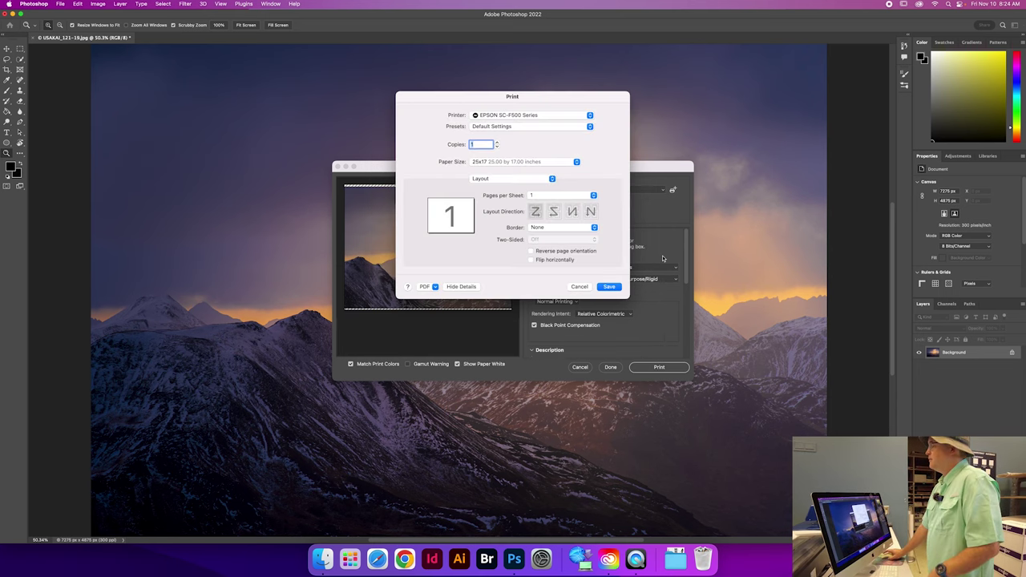
Step: Show the driver's Printer Settings options and check the list of available printers without changing the selected one
left_click(537, 178)
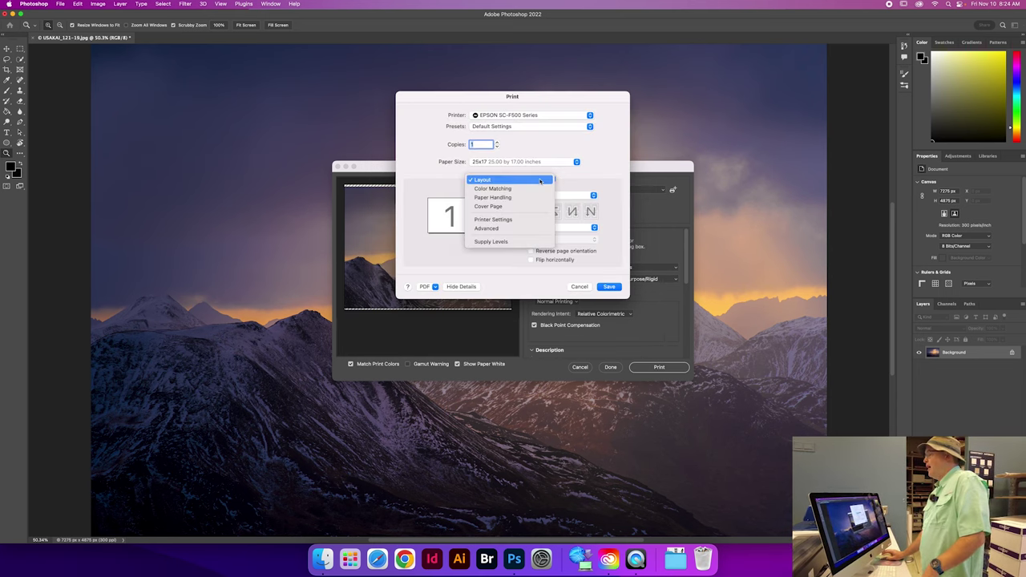
left_click(527, 219)
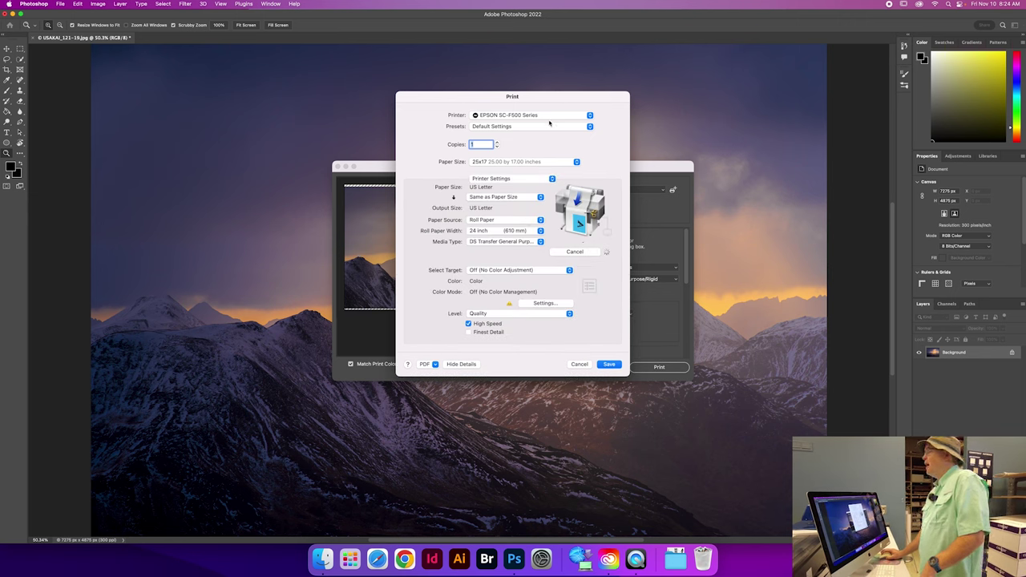
left_click(501, 117)
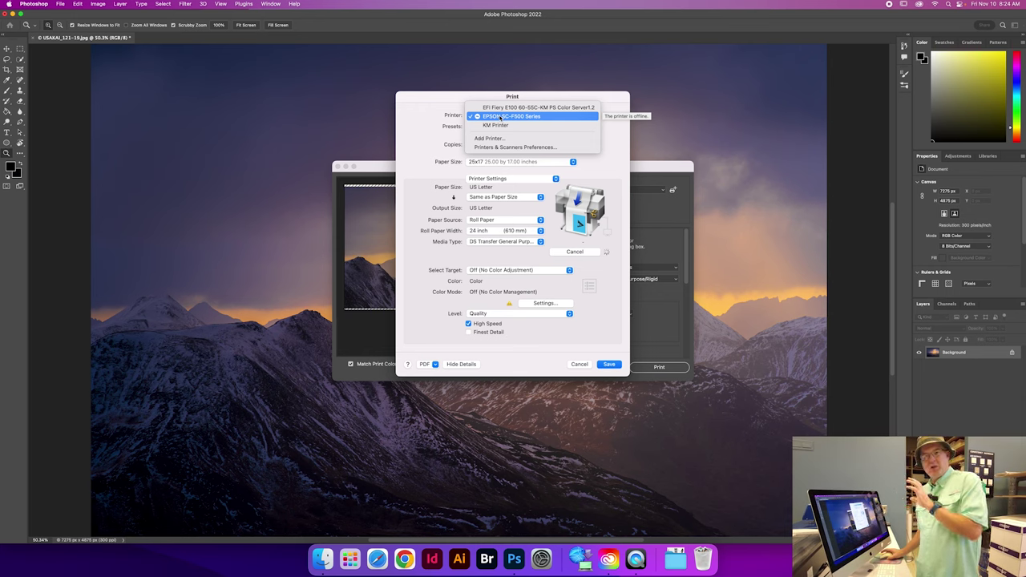
left_click(437, 140)
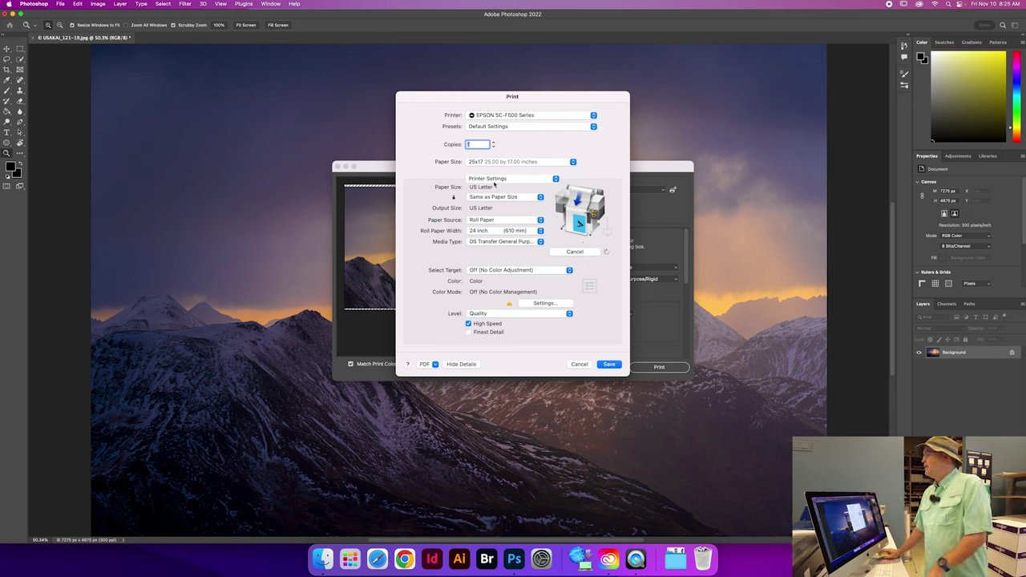
left_click(487, 177)
left_click(487, 178)
left_click(481, 197)
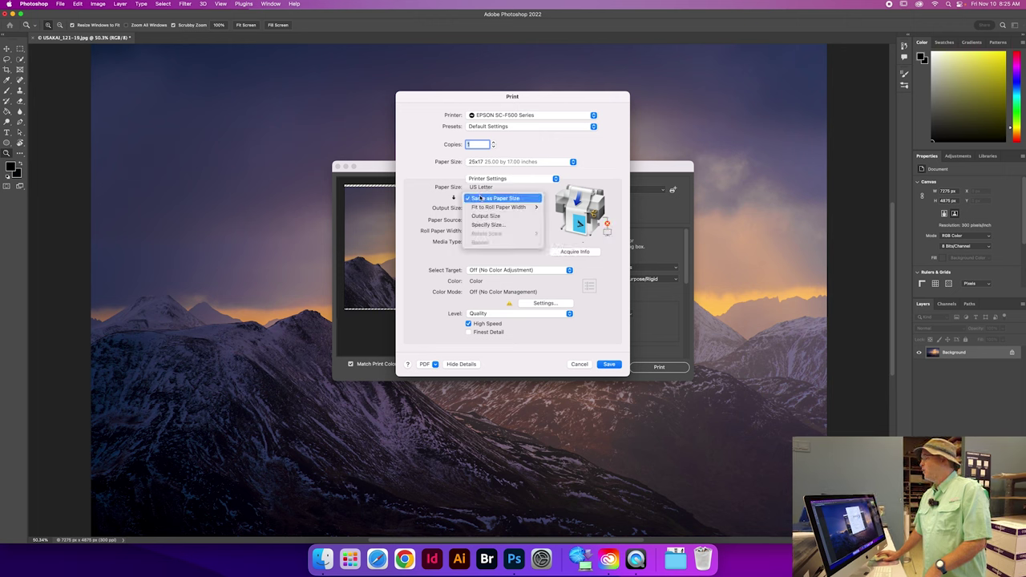
left_click(492, 199)
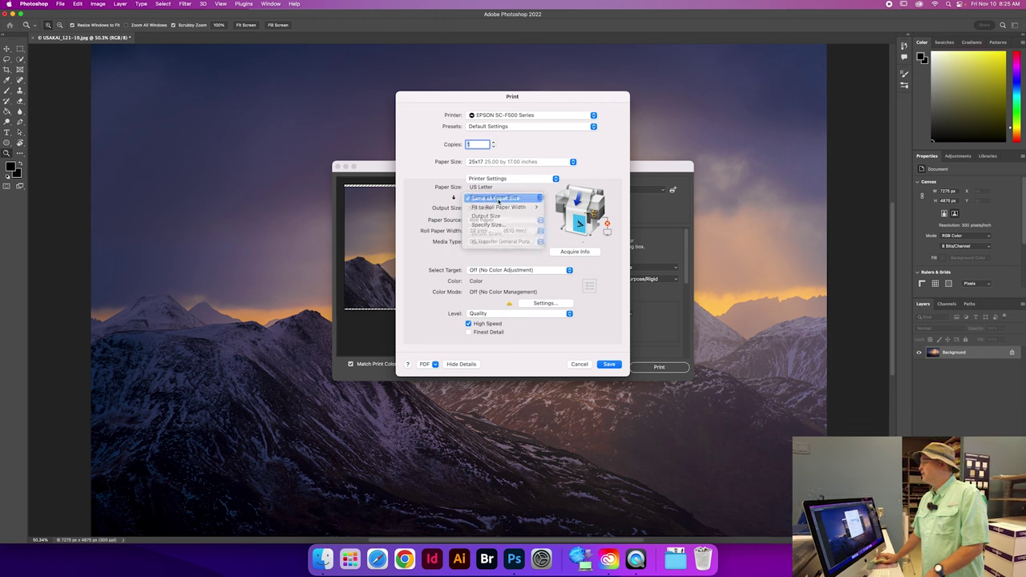
left_click(491, 199)
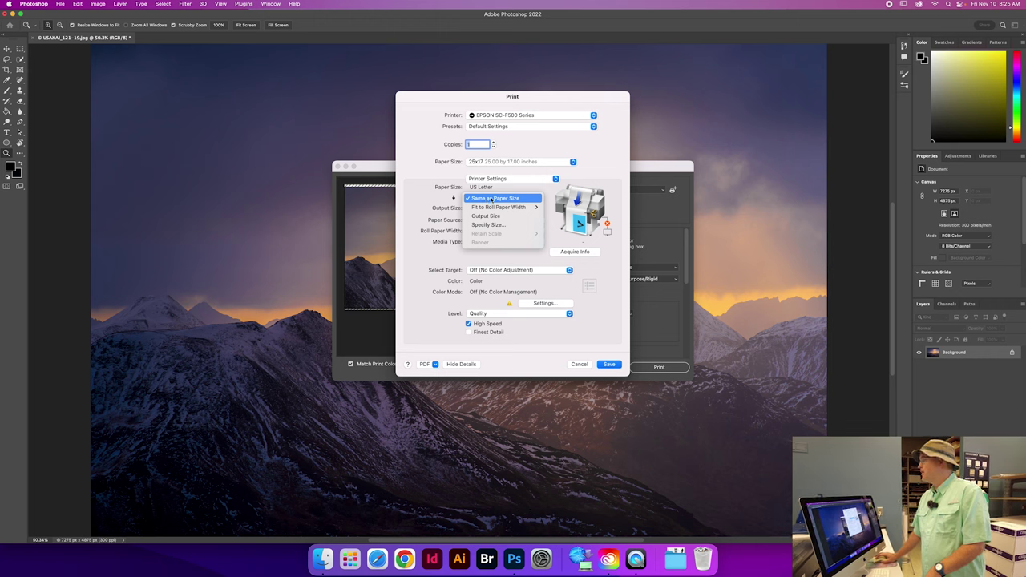
left_click(491, 199)
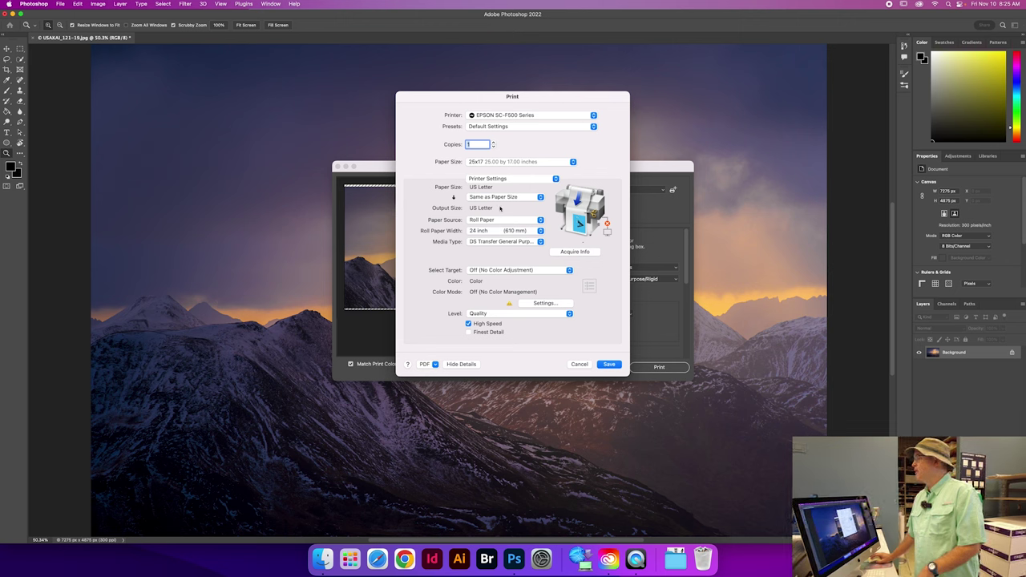
Step: Reselect the 25x17 paper size and set the output size to Fit Short Side to Roll Paper Width
left_click(484, 161)
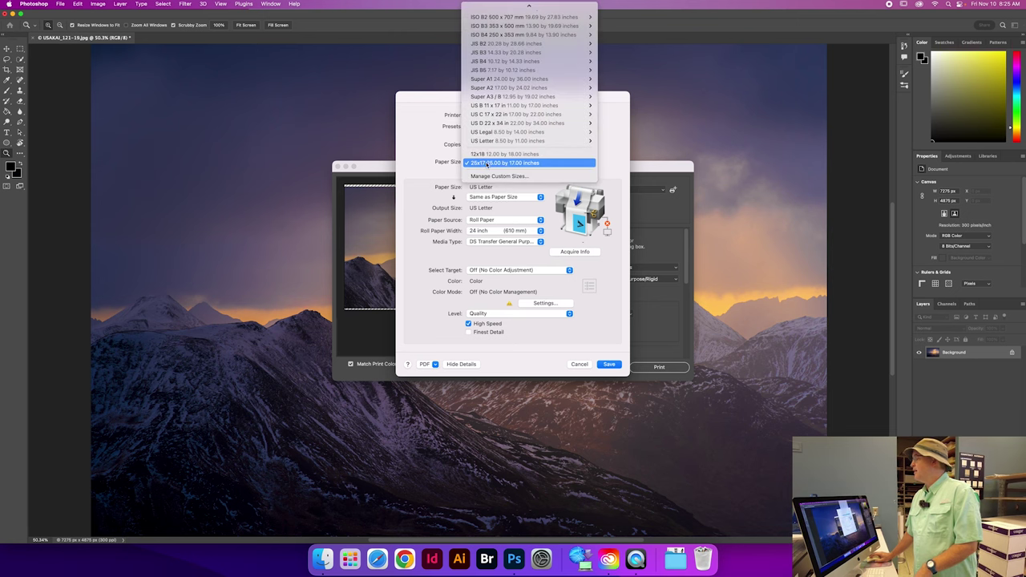
left_click(486, 164)
left_click(479, 198)
mouse_move(484, 208)
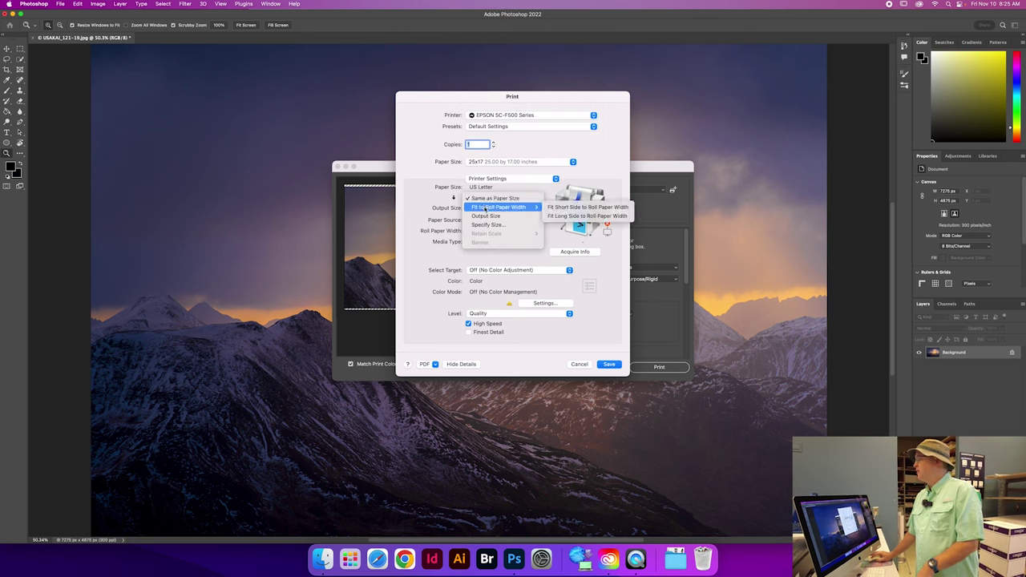
left_click(549, 209)
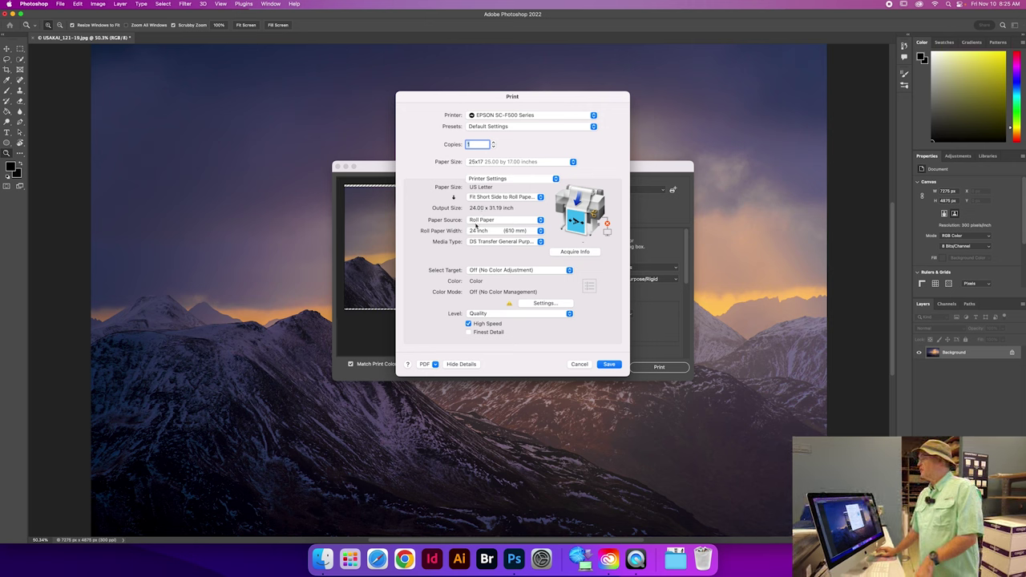
Step: Keep Roll Paper as the source, set the media type to DS Transfer General Purpose/Textile, and save the printer settings
left_click(481, 219)
left_click(444, 223)
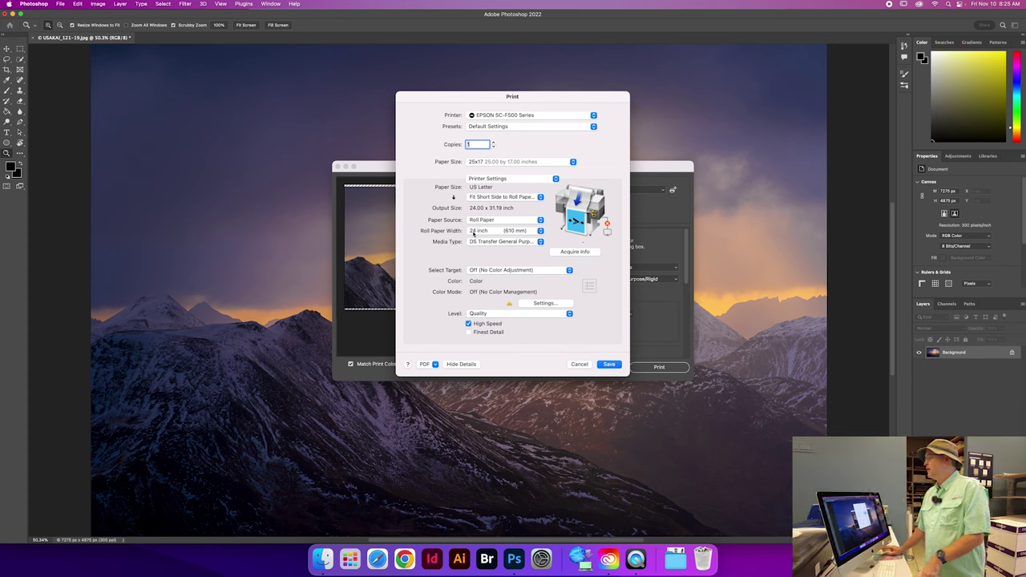
left_click(476, 242)
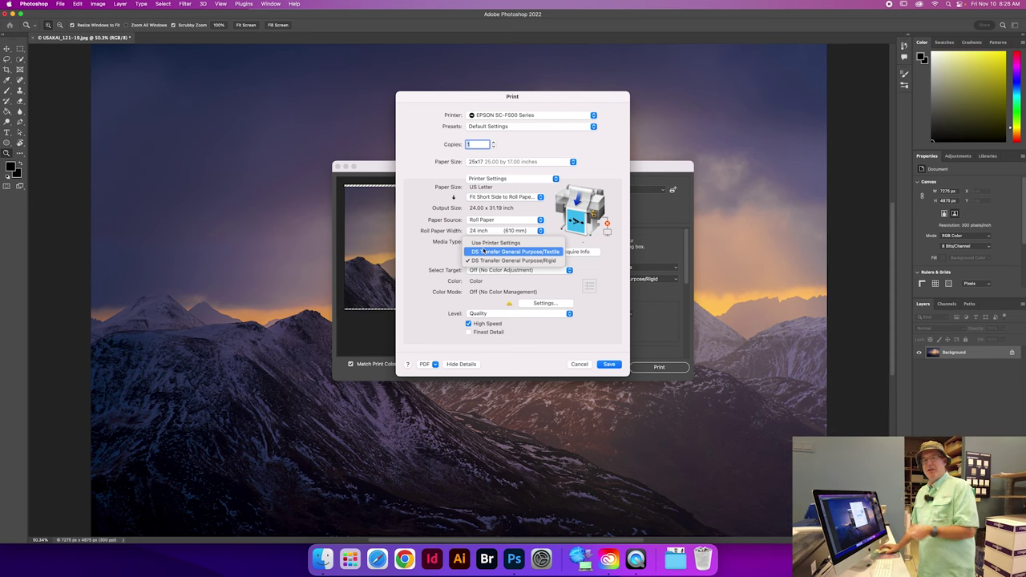
left_click(485, 252)
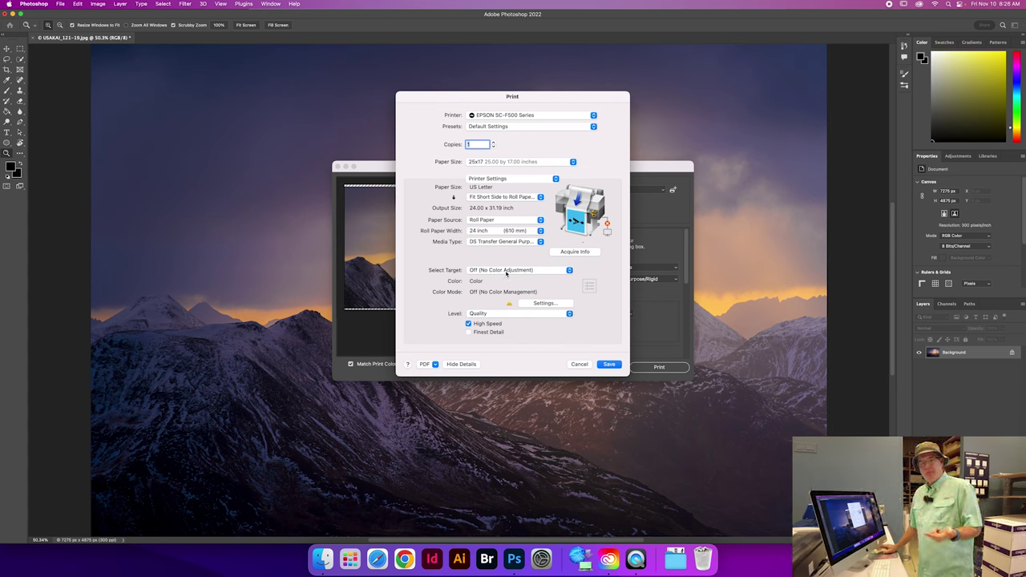
left_click(609, 365)
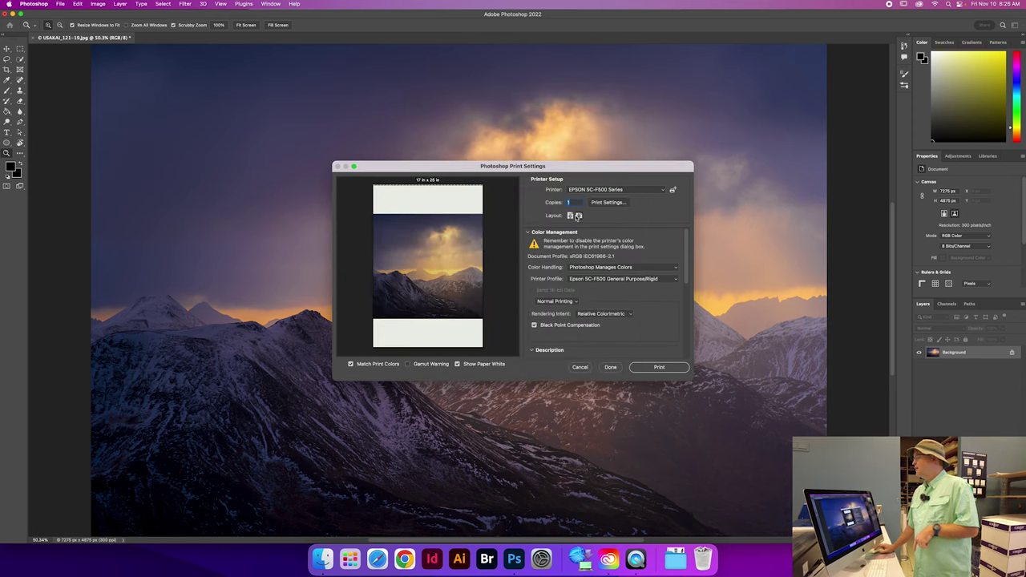
Step: Set the page layout to portrait and the printer profile to Epson SC-F500 General Purpose/Textile
left_click(570, 215)
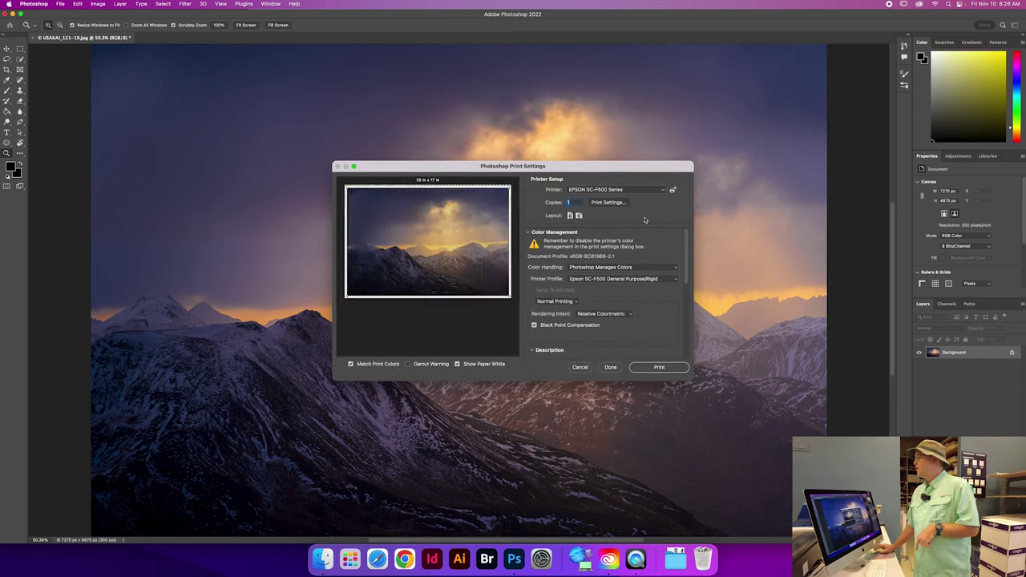
left_click(619, 279)
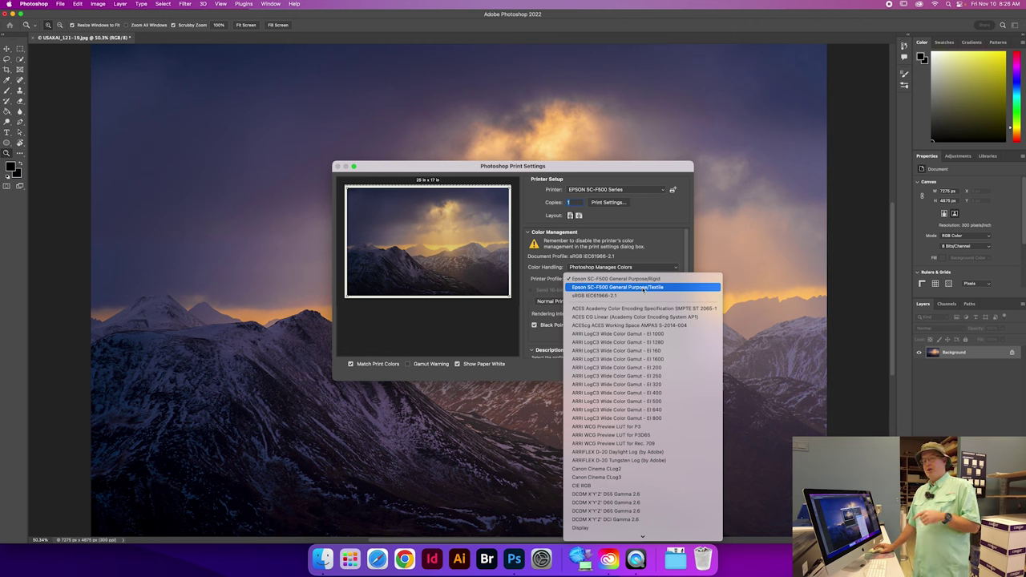
left_click(644, 288)
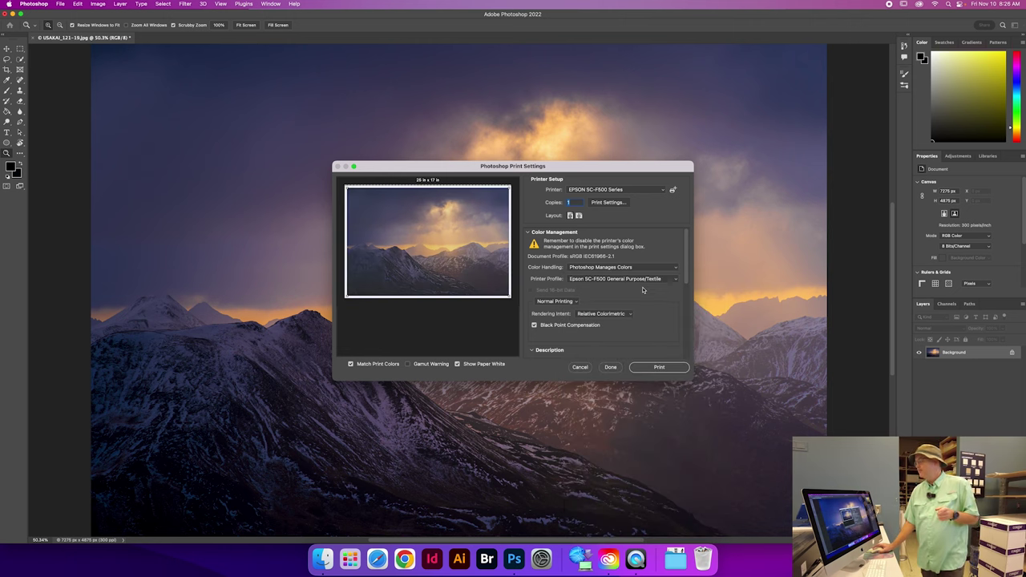
left_click(650, 280)
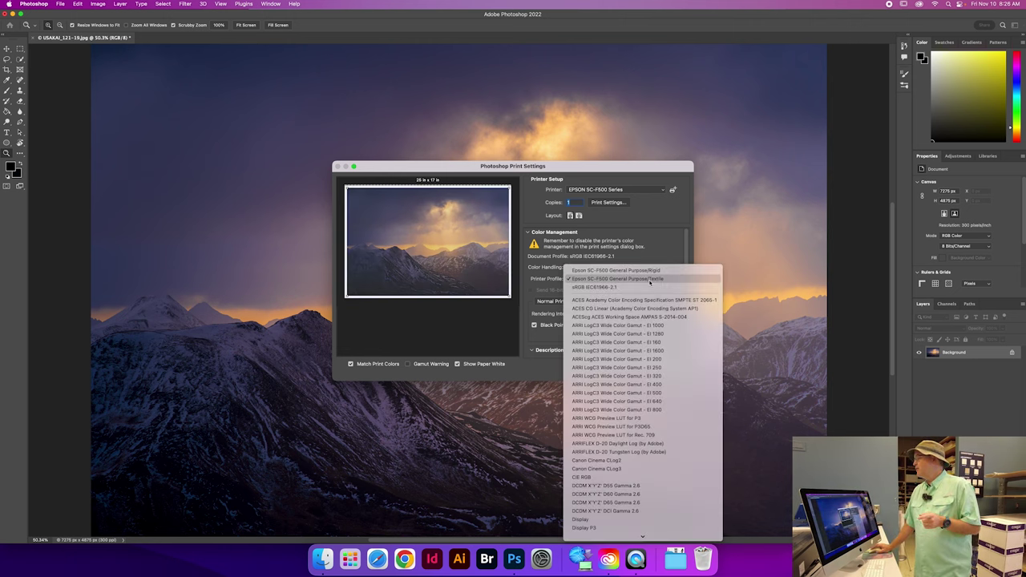